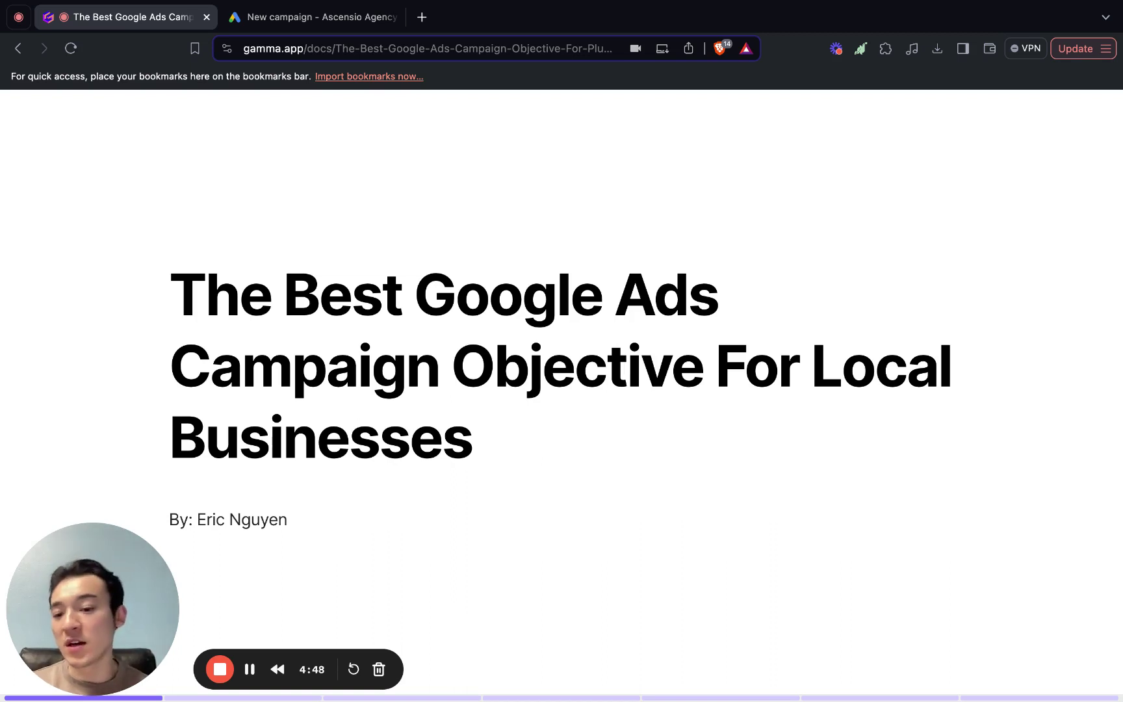
- Advance from the title slide to the Ascensio Agency slide listing YouTube, Instagram and TikTok
key(Right)
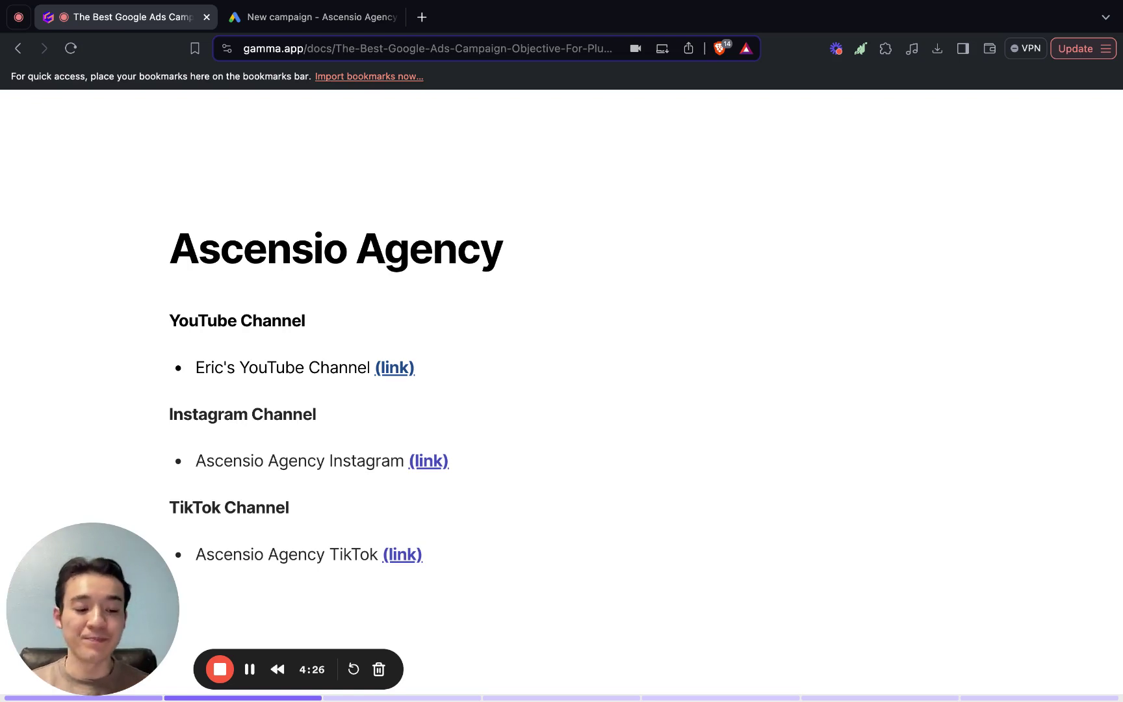
- Advance to the Google Ads training slide with the embedded YouTube video
key(Right)
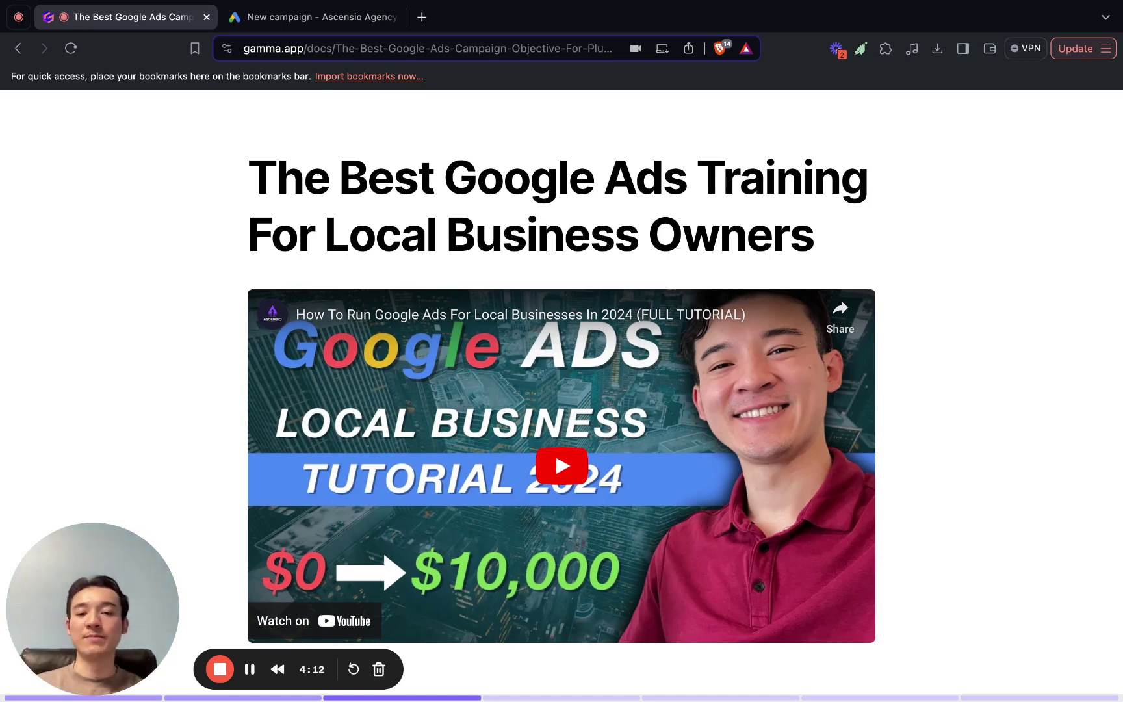
- Advance to the slide on generating thousands of leads for local service businesses
key(Right)
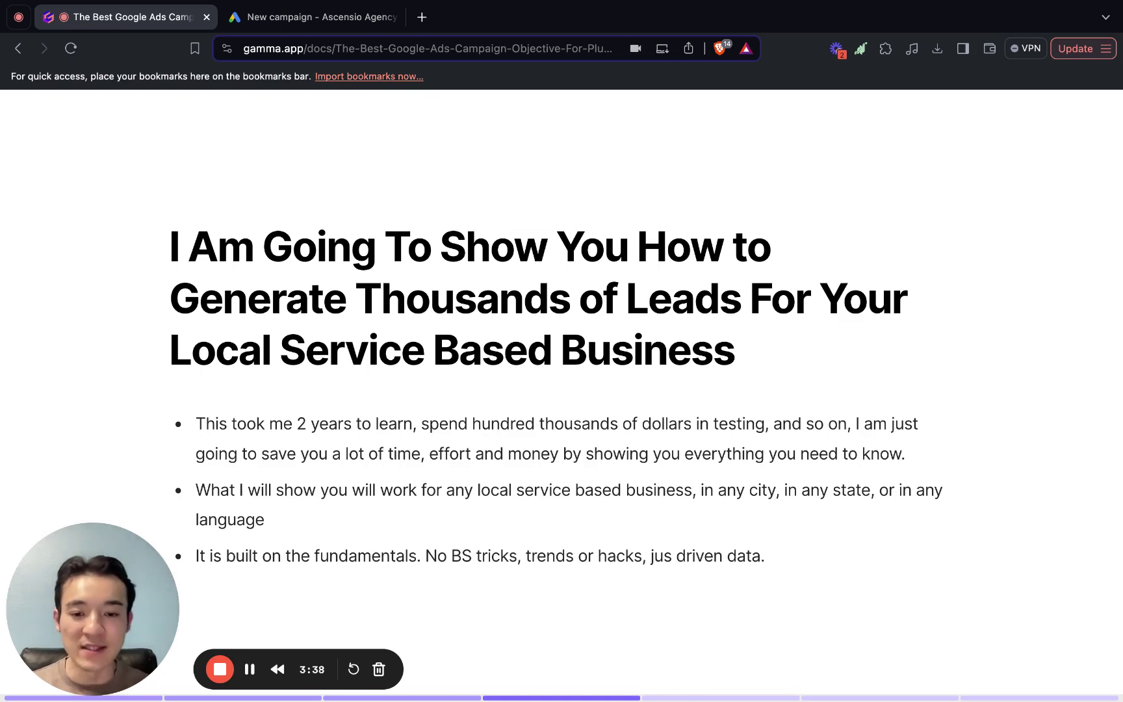
- Advance to the slide listing the four numbered problems local service businesses face
key(Right)
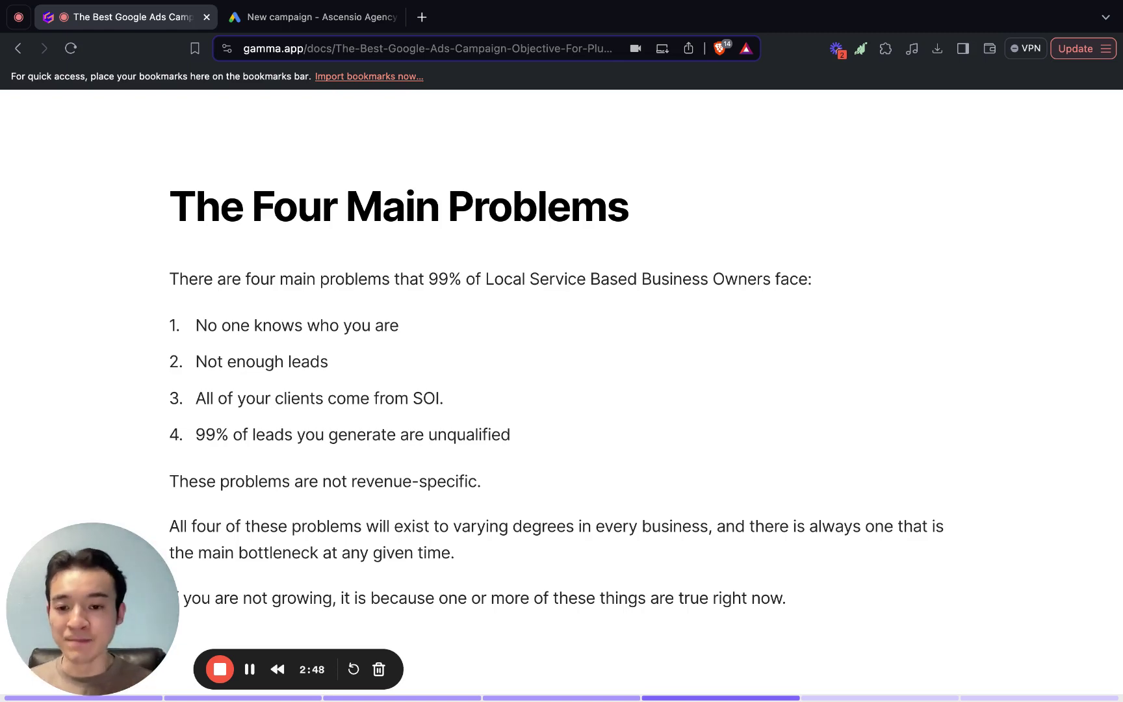
- Advance to the slide explaining campaign objectives and recommending leads
key(Right)
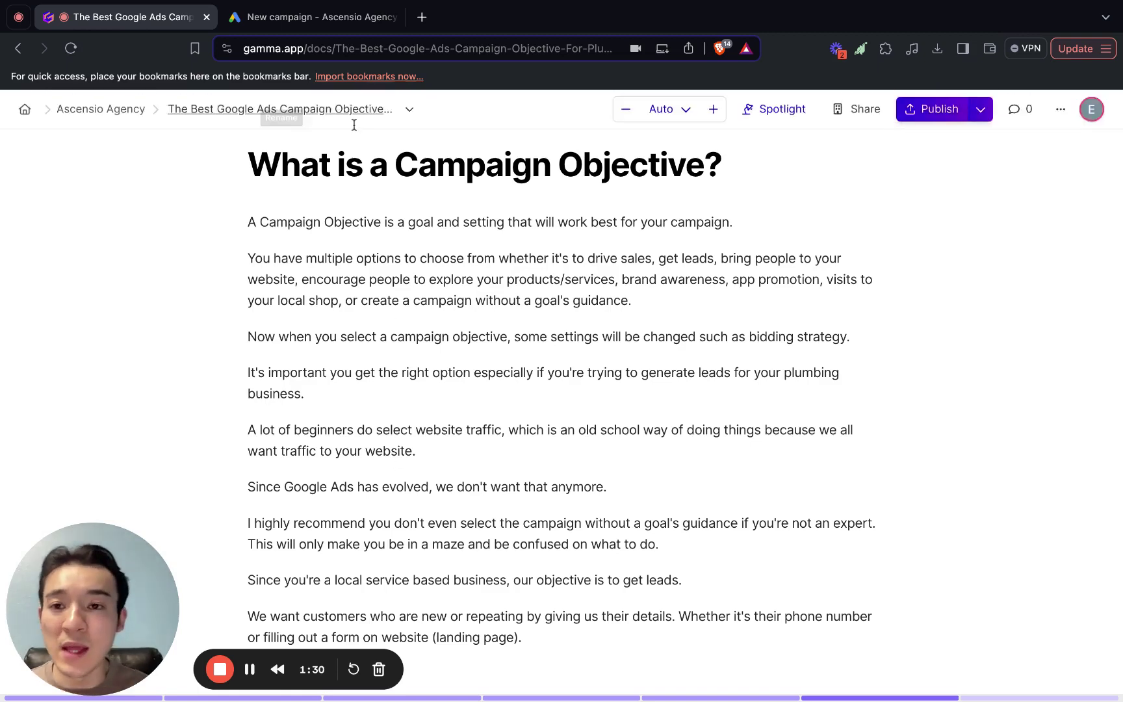
- Switch to the Google Ads 'New campaign' tab and select Leads as the objective
click(329, 25)
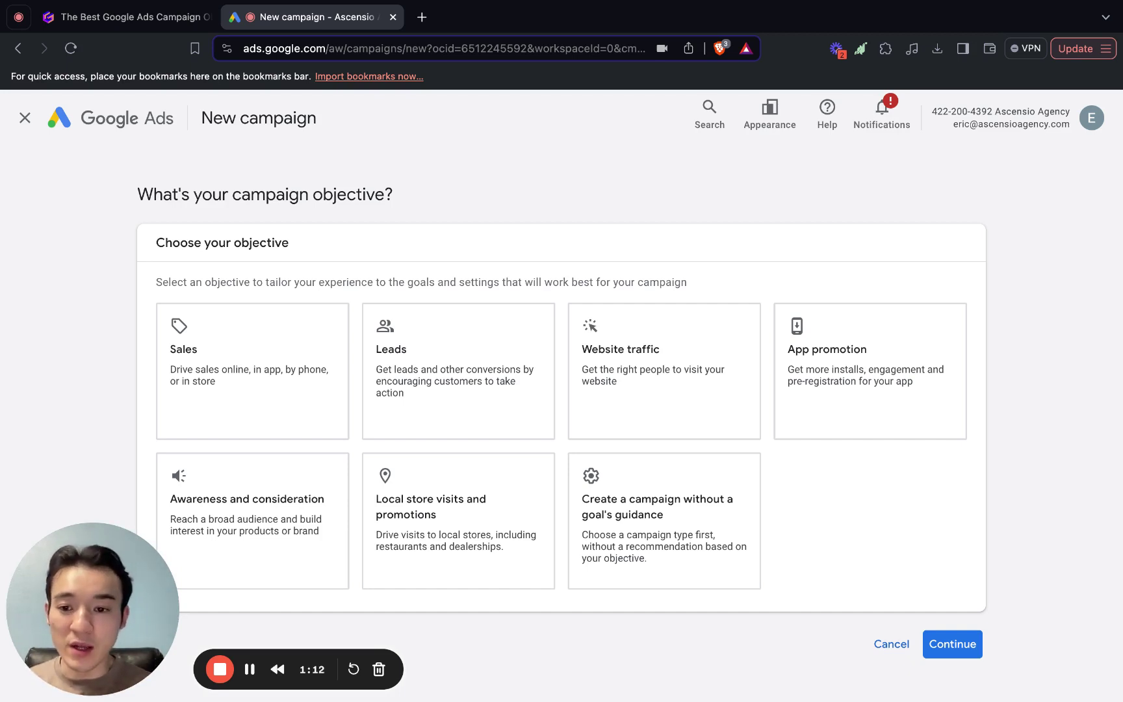
click(455, 383)
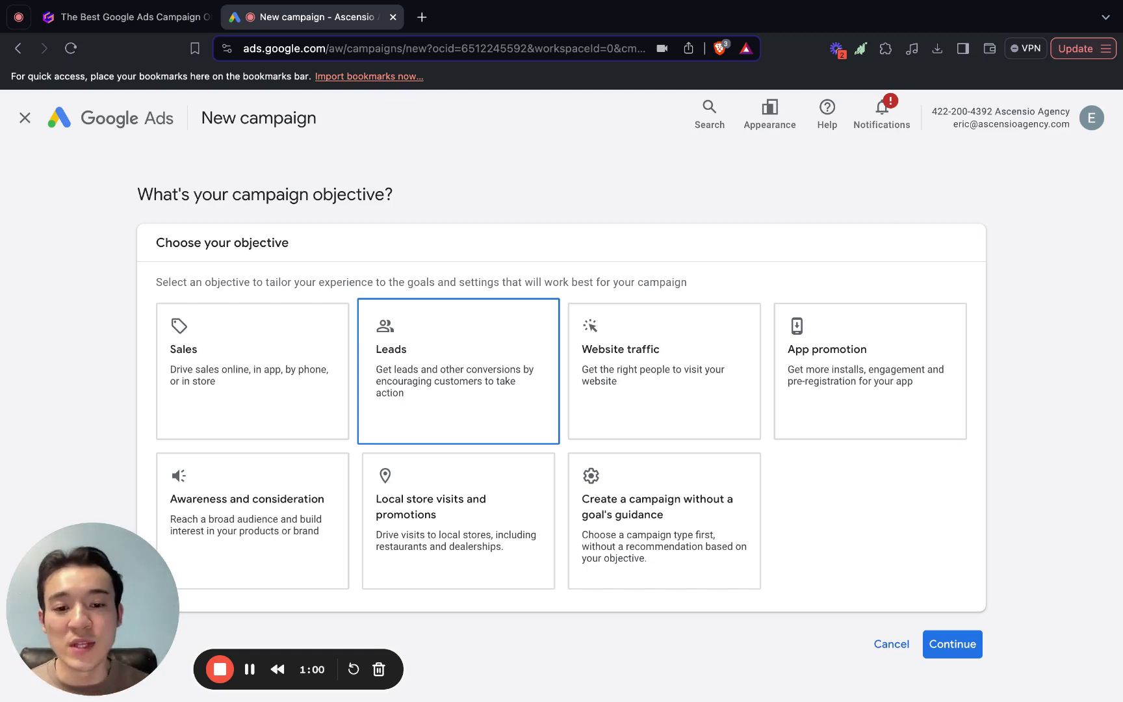
- Highlight Website traffic, App promotion, Awareness and consideration, Local store visits, then no-goal guidance
click(588, 419)
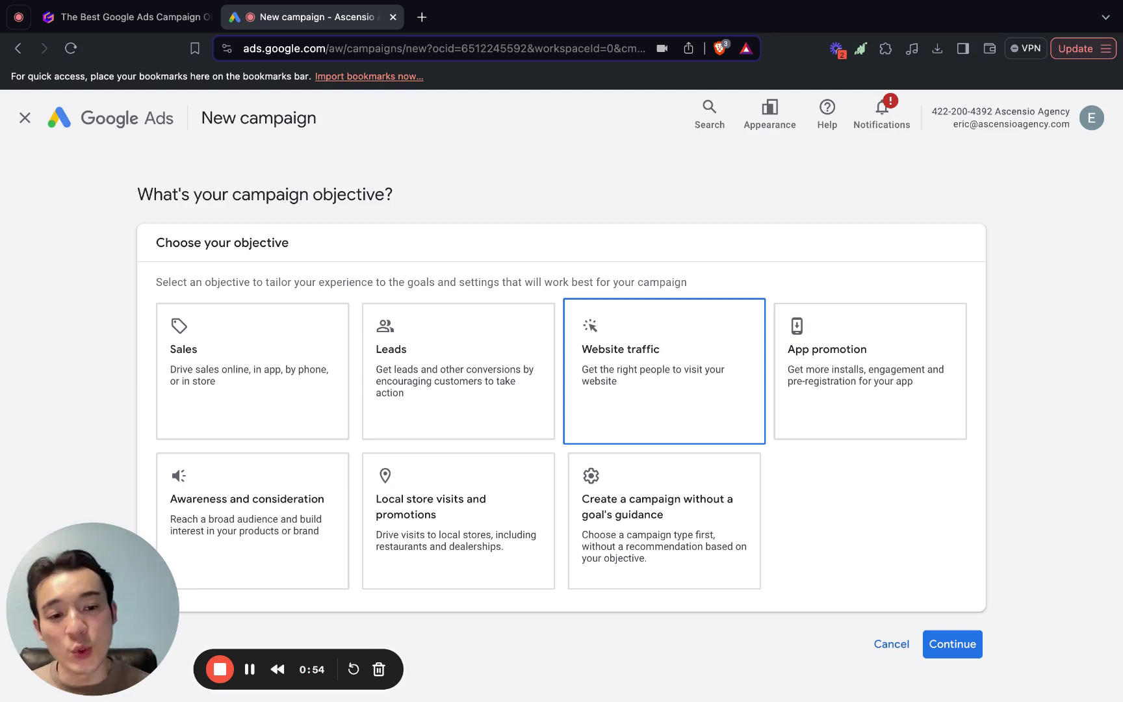
click(883, 401)
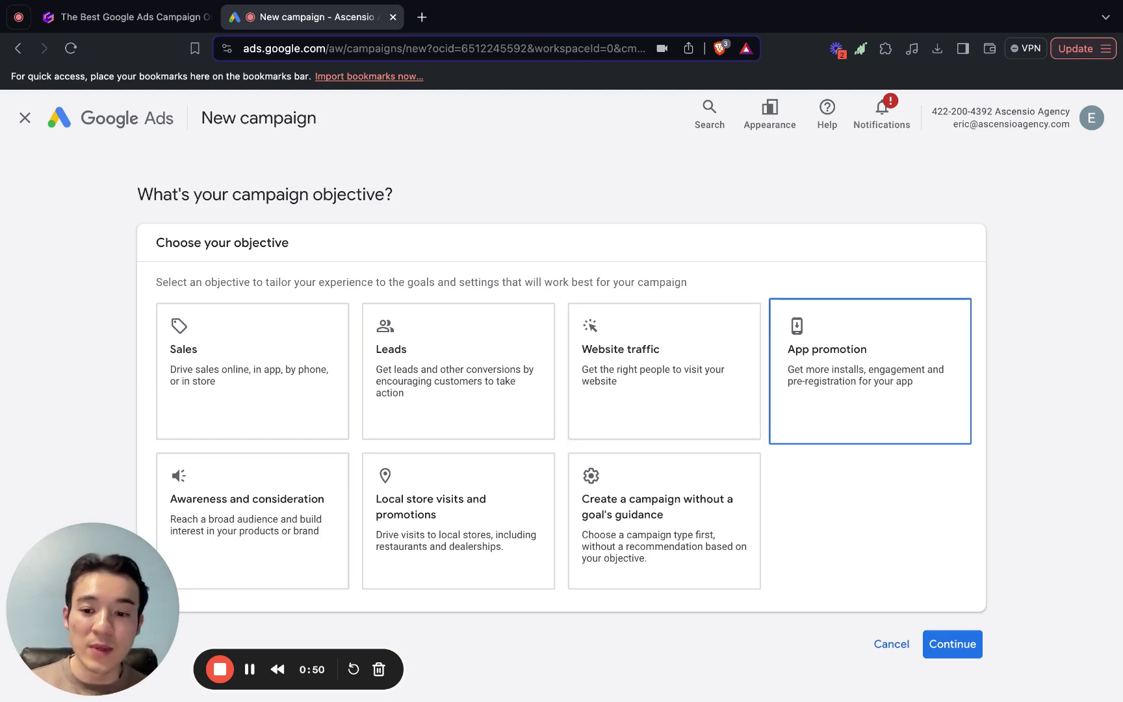
click(329, 588)
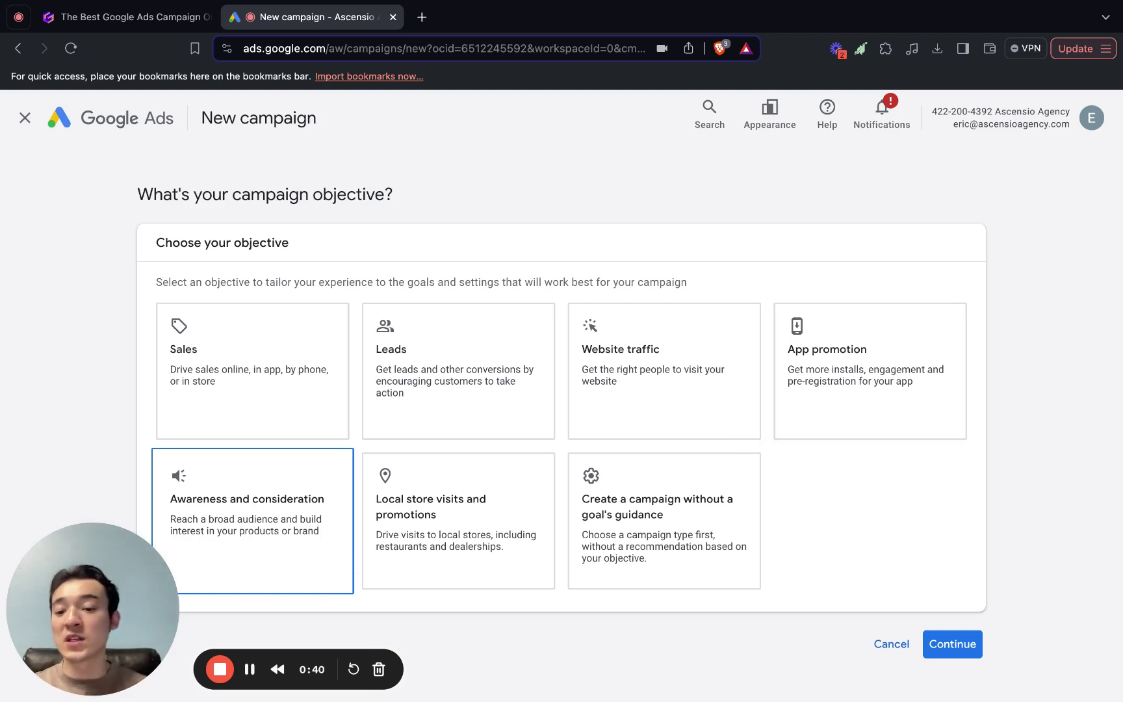
key(Right)
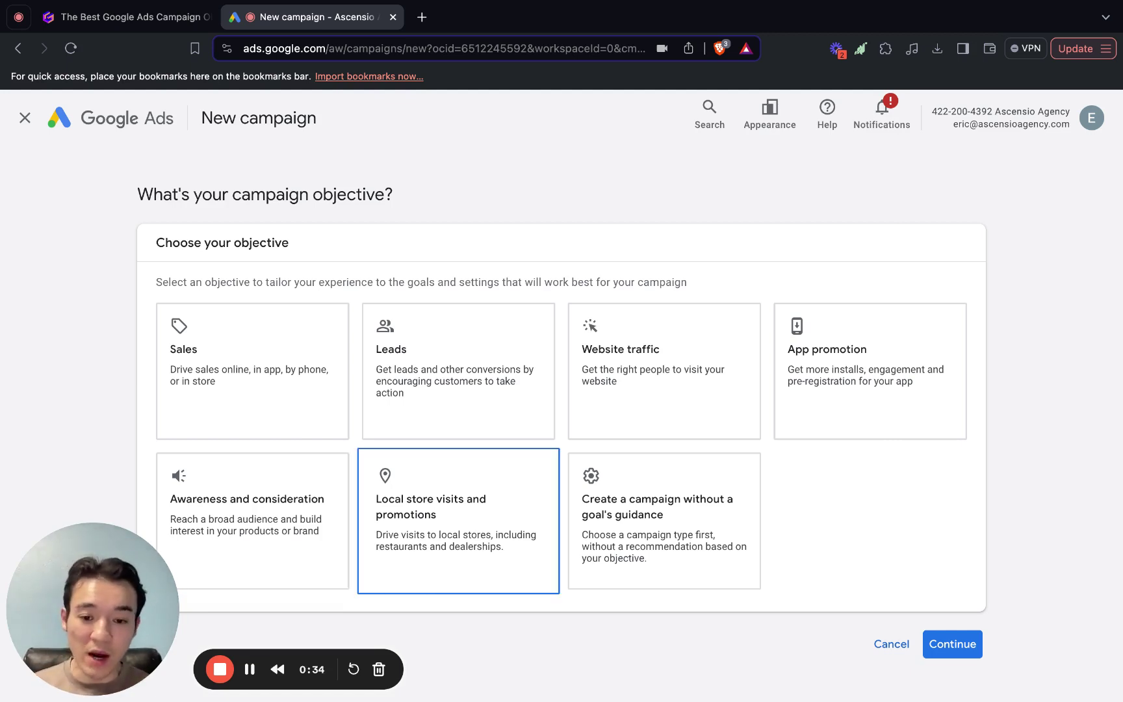
key(Right)
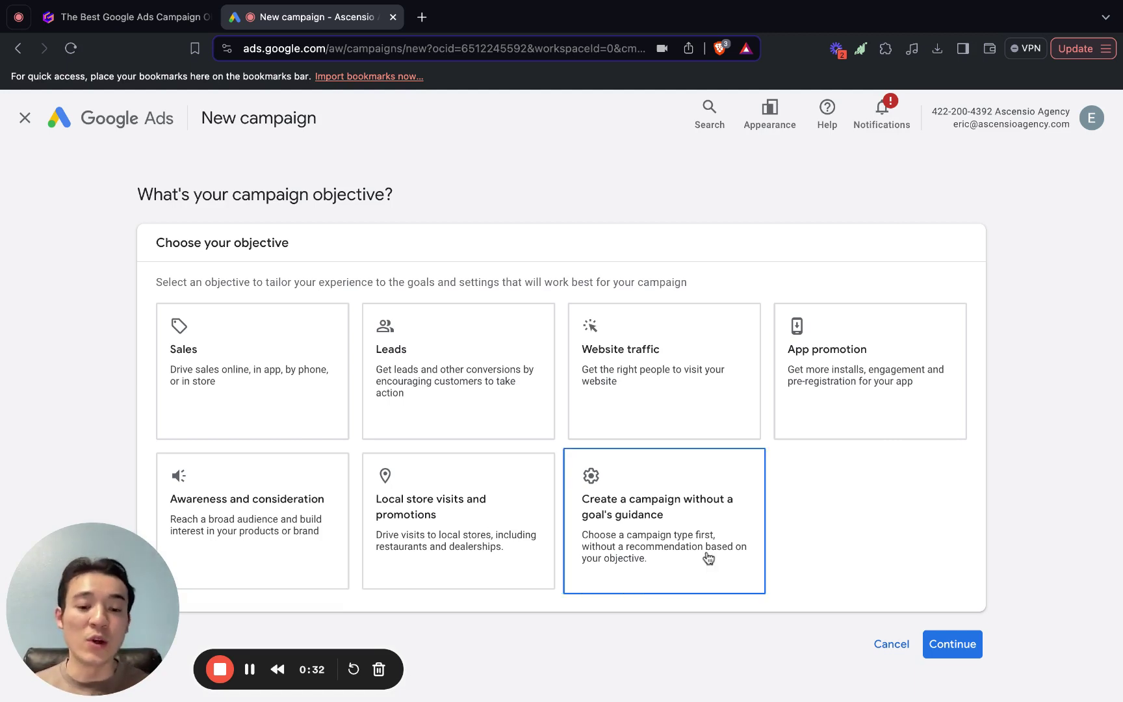